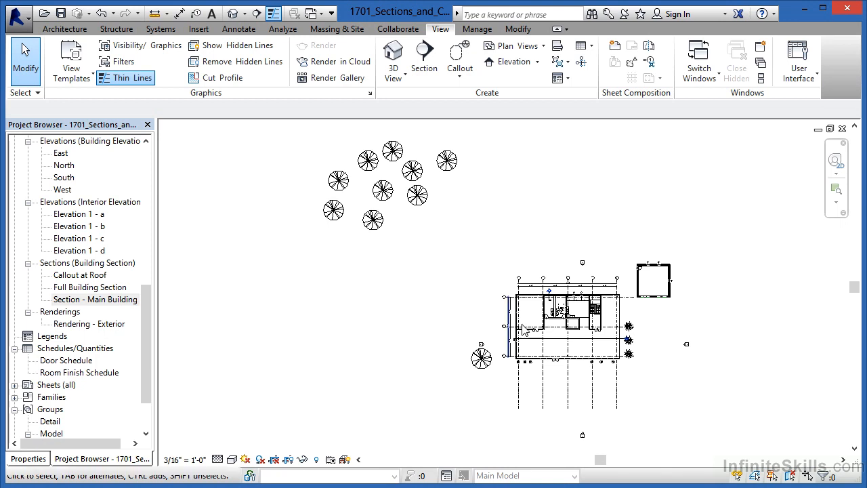
# Locate the section marker on the main building's upper exterior wall and open the Section - Main Building view
pyautogui.scroll(5, 562, 306)
pyautogui.scroll(8, 559, 308)
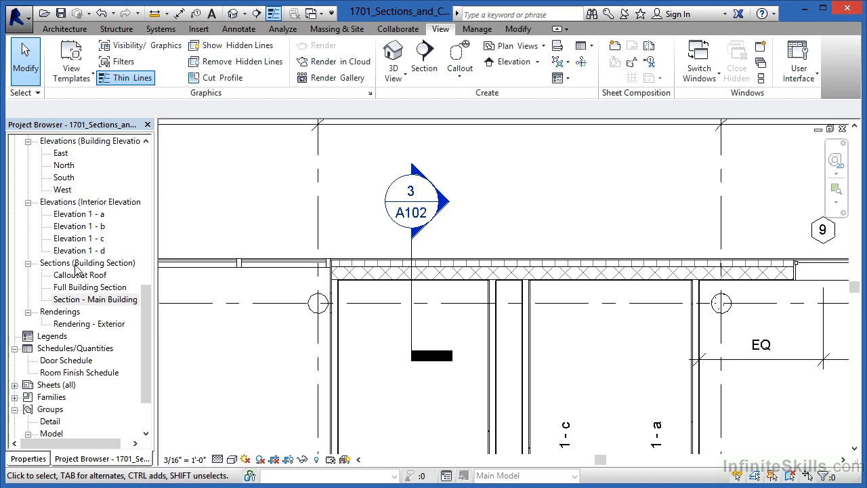
pyautogui.click(81, 300)
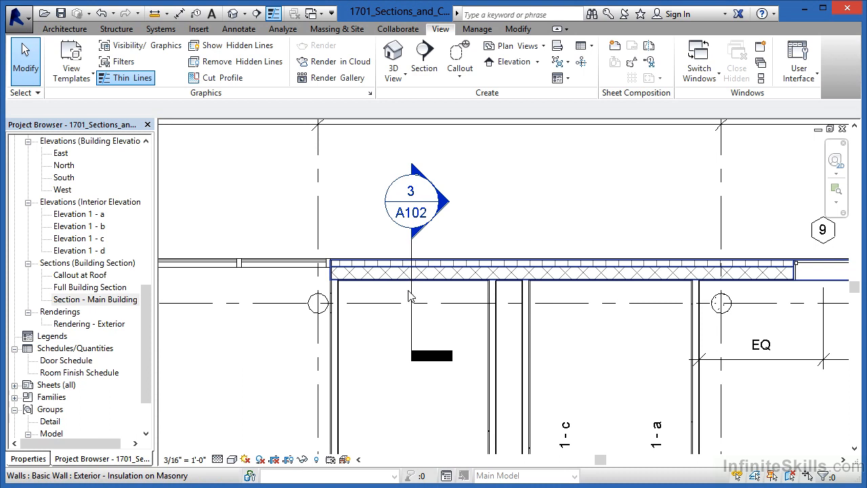
pyautogui.doubleClick(93, 303)
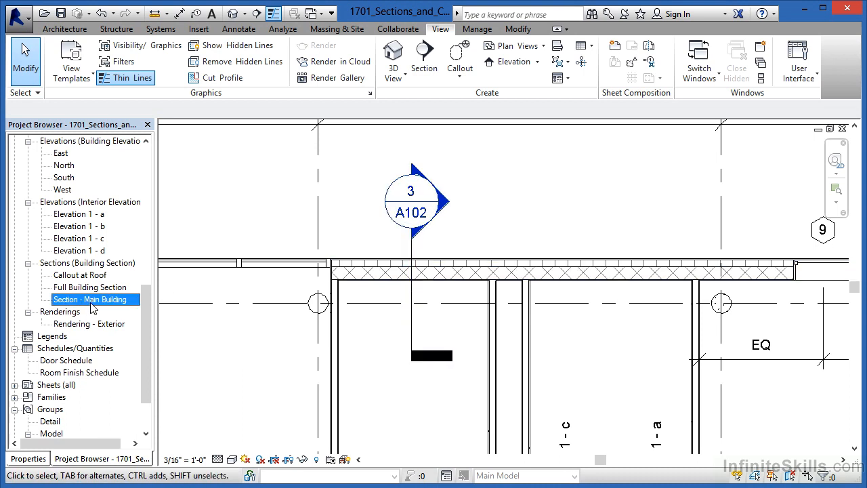
pyautogui.click(525, 378)
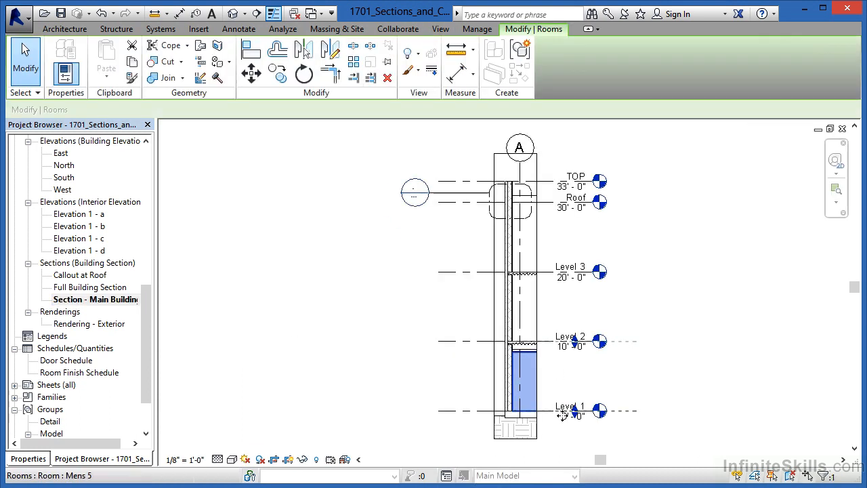
pyautogui.click(547, 433)
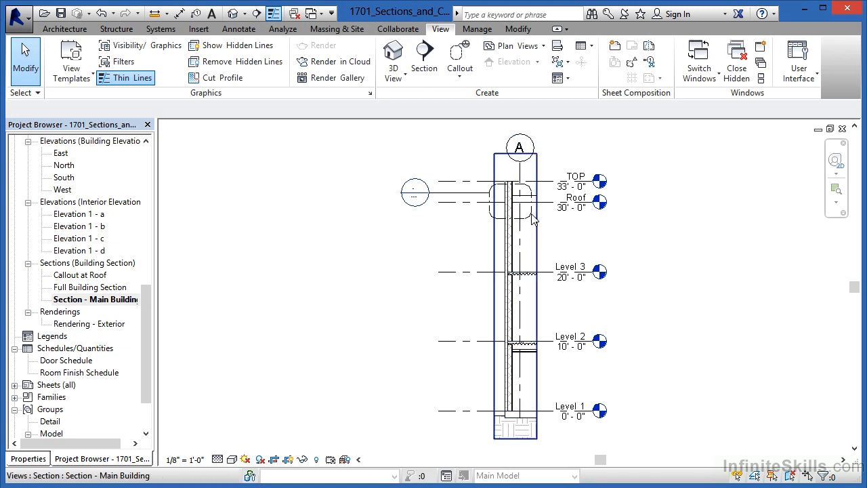
# Open the callout view at the roof from its marker, inspect it, and close both the callout and section views
pyautogui.scroll(3, 528, 200)
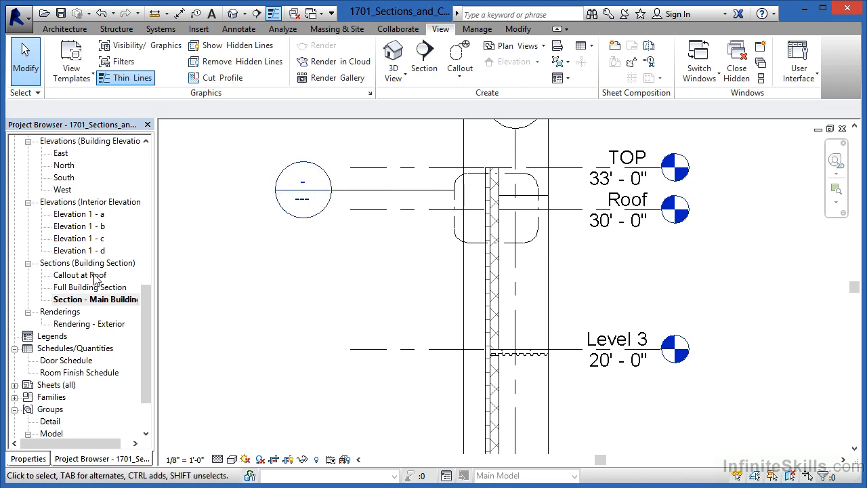
pyautogui.doubleClick(314, 173)
pyautogui.scroll(5, 521, 331)
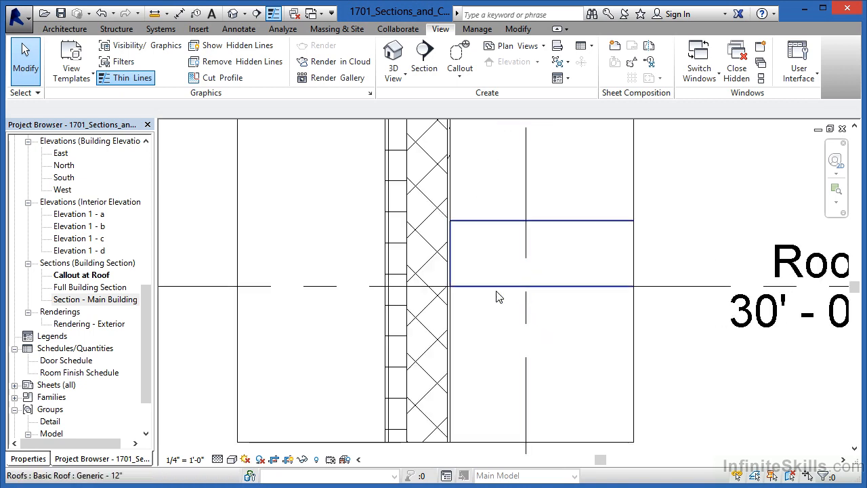
pyautogui.scroll(-2, 519, 291)
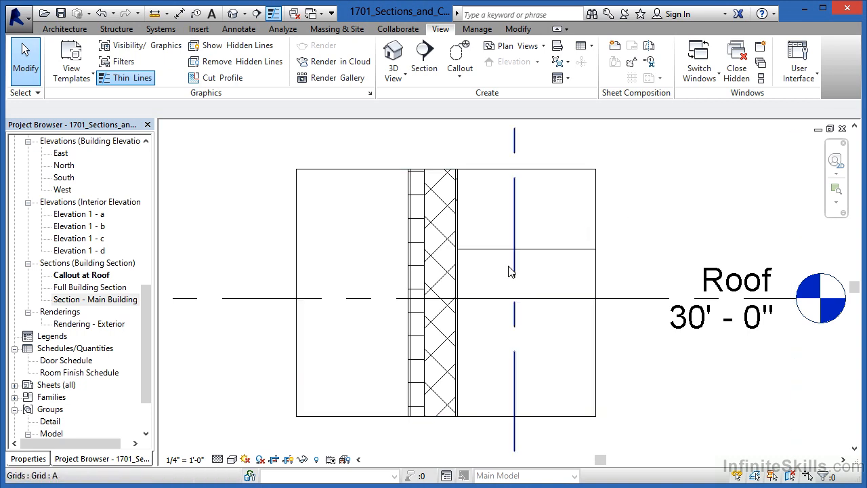
pyautogui.click(842, 129)
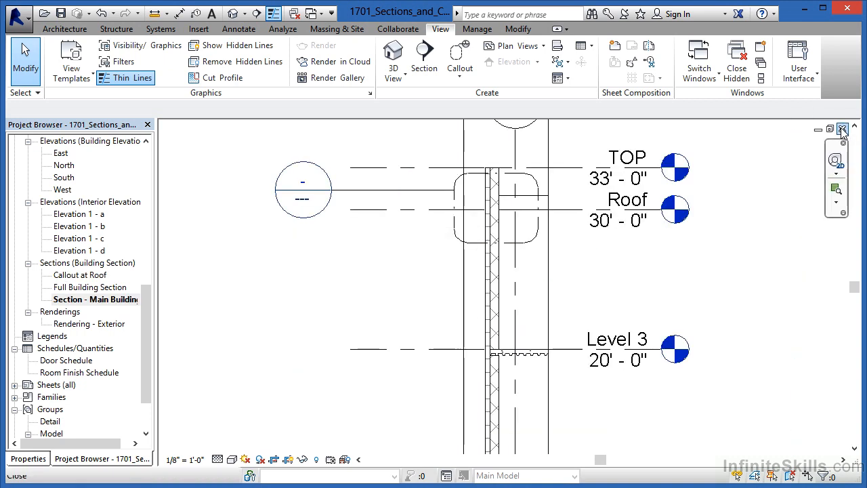
pyautogui.click(842, 128)
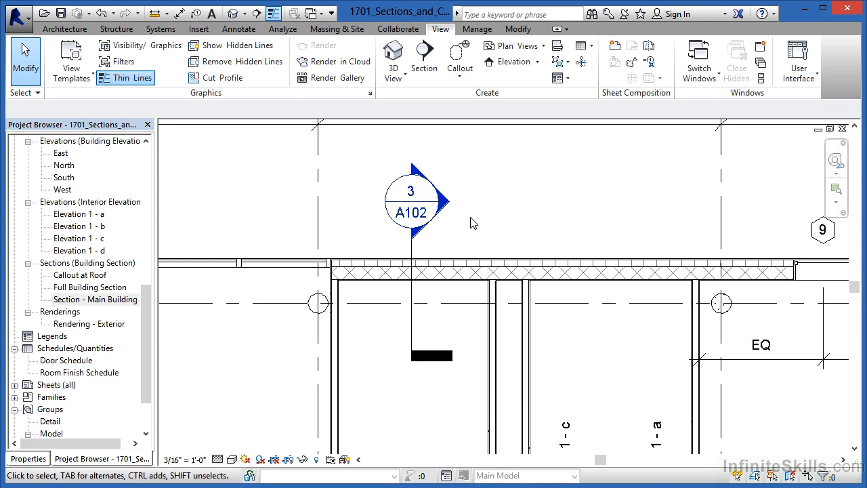
# Draw a short horizontal section line across the right exterior wall of the small square building, above its window
pyautogui.scroll(-10, 473, 223)
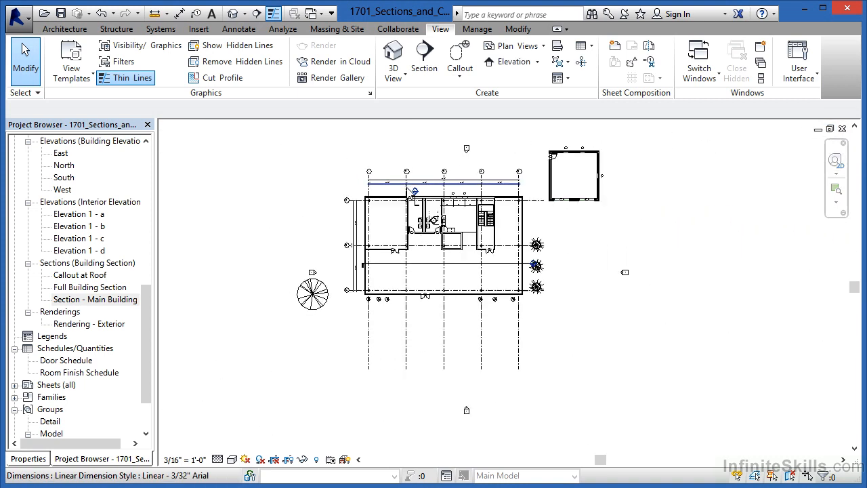
pyautogui.scroll(5, 606, 148)
pyautogui.scroll(3, 601, 228)
pyautogui.moveTo(619, 180); pyautogui.dragTo(611, 192, button='middle')
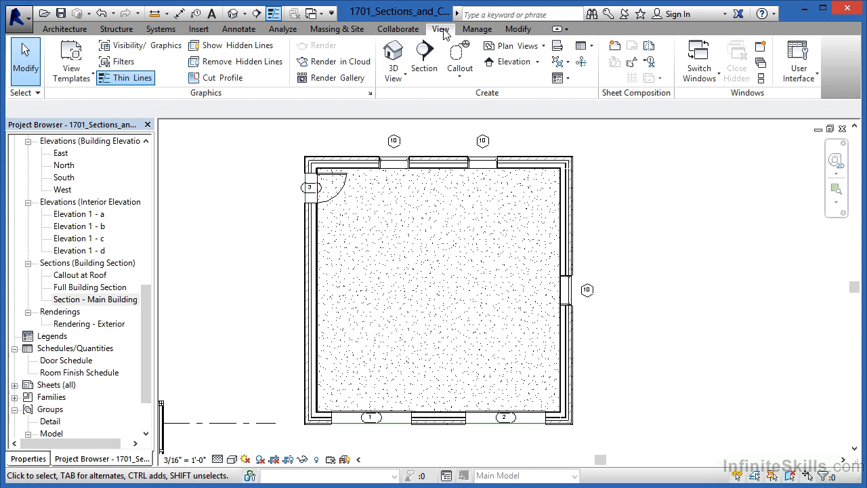
pyautogui.click(426, 61)
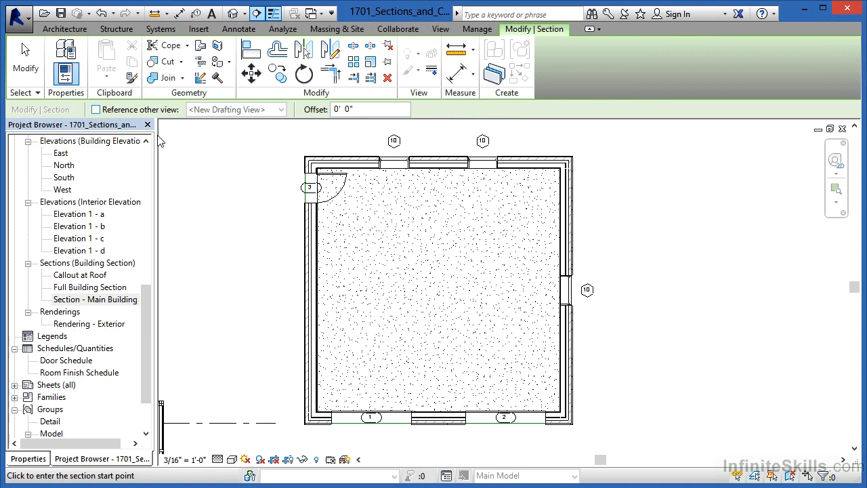
pyautogui.click(607, 234)
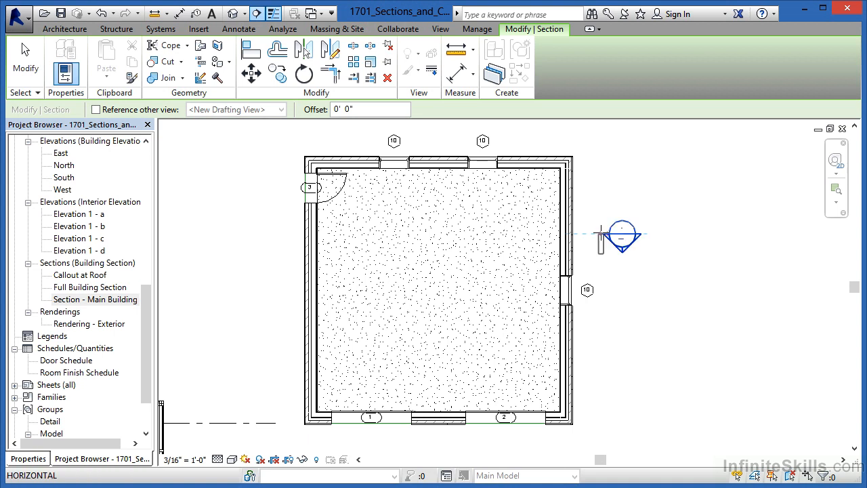
pyautogui.click(508, 233)
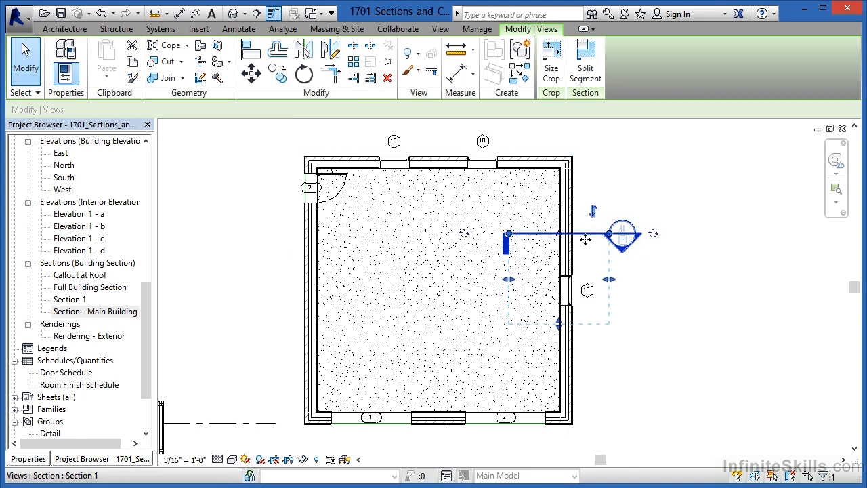
# Reposition the section line across the right wall, trying it through the window and leaving it just above the window
pyautogui.moveTo(584, 248); pyautogui.dragTo(587, 290)
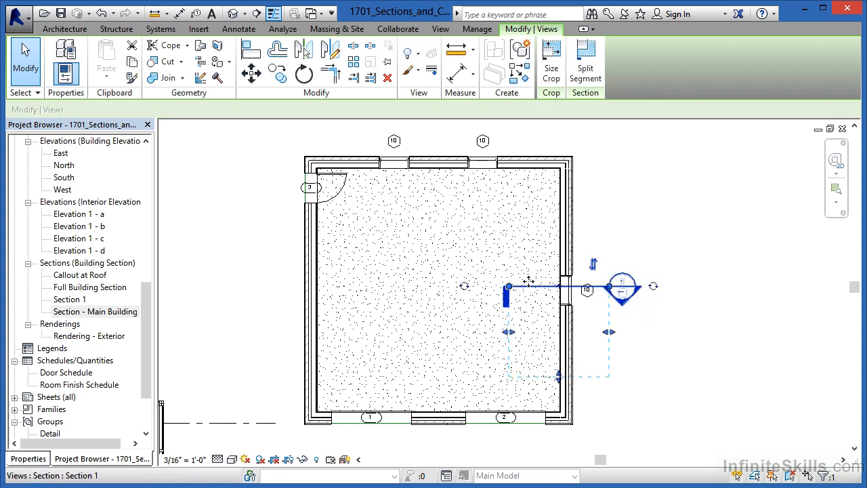
pyautogui.moveTo(599, 285); pyautogui.dragTo(598, 246)
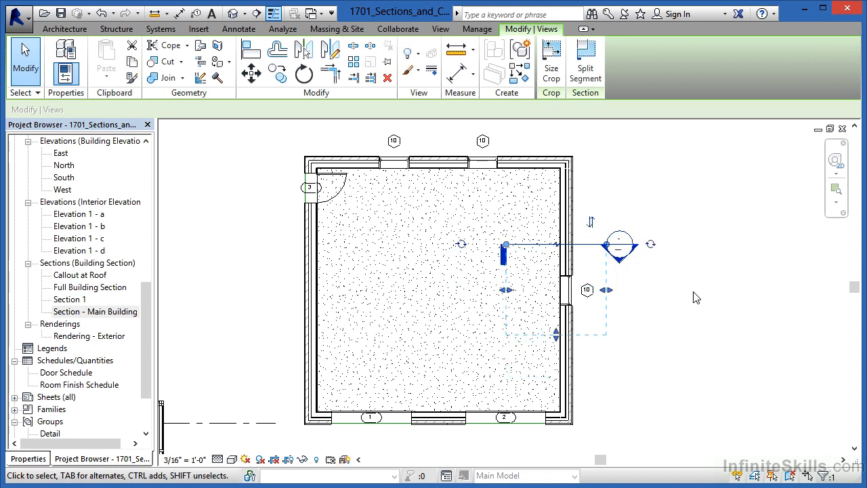
pyautogui.press('Escape')
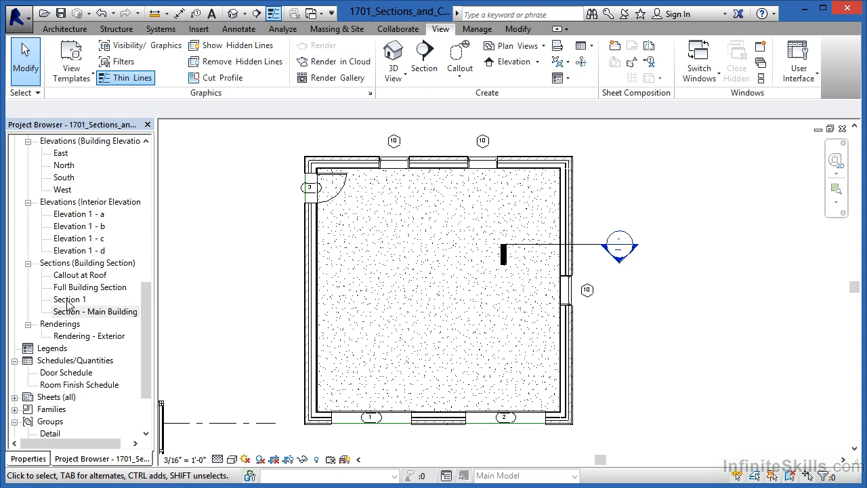
# Open the new section's view from its marker and set the view scale to 3/4" = 1'-0"
pyautogui.doubleClick(627, 243)
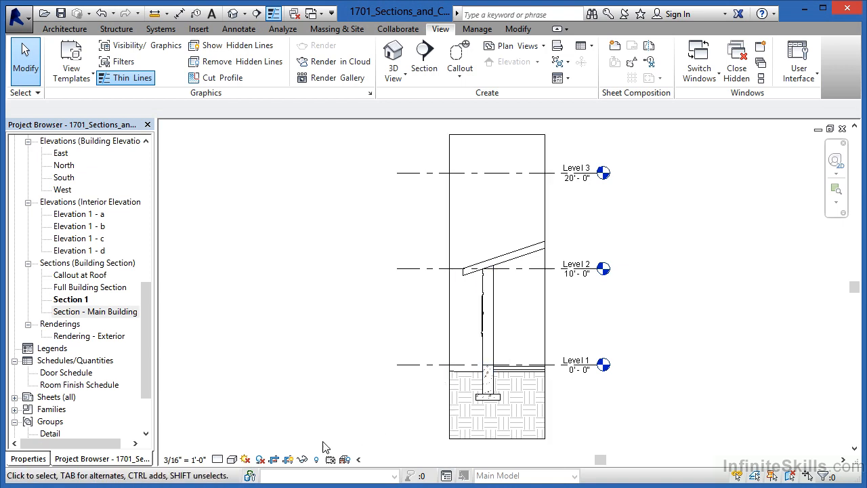
pyautogui.click(190, 460)
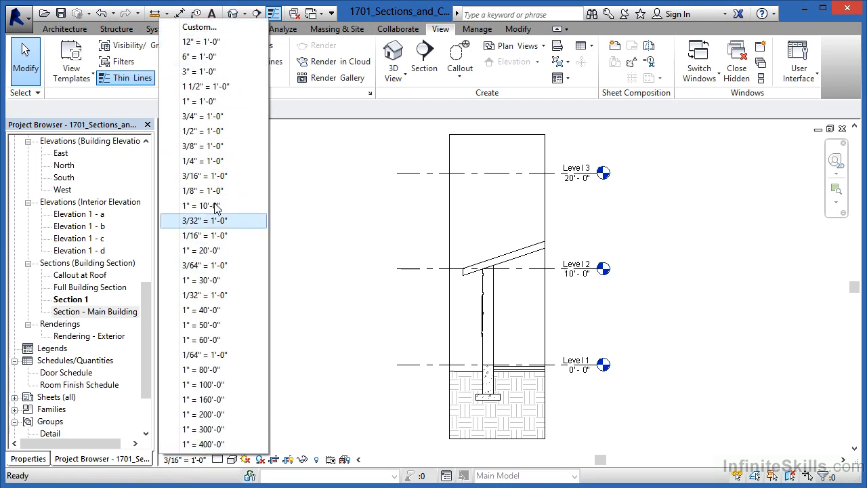
pyautogui.click(225, 118)
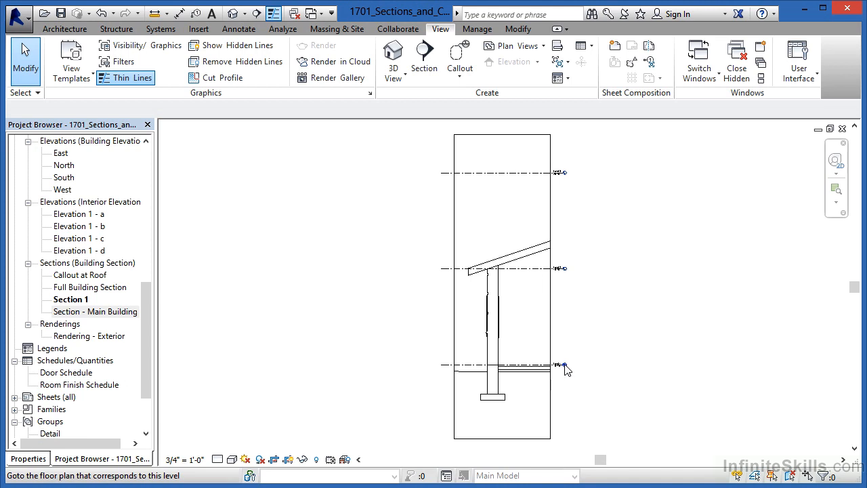
# Set the section view's detail level to Fine and inspect the wall, slab and foundation layers
pyautogui.scroll(5, 513, 406)
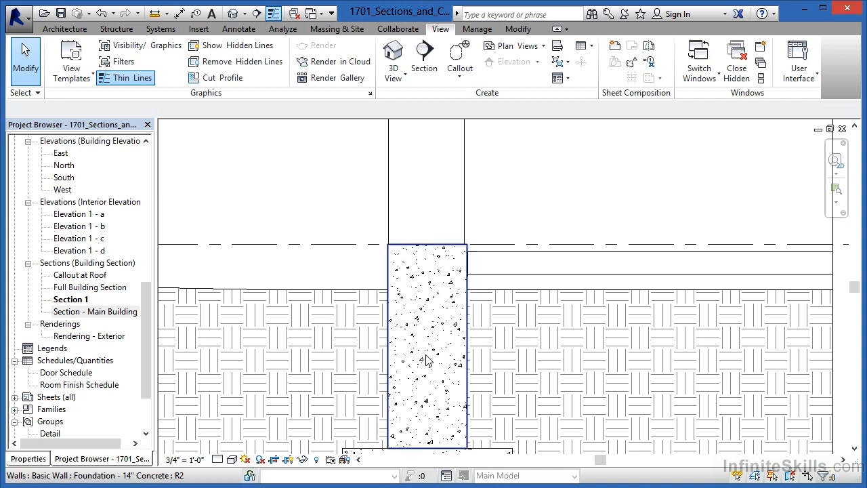
pyautogui.scroll(-4, 414, 396)
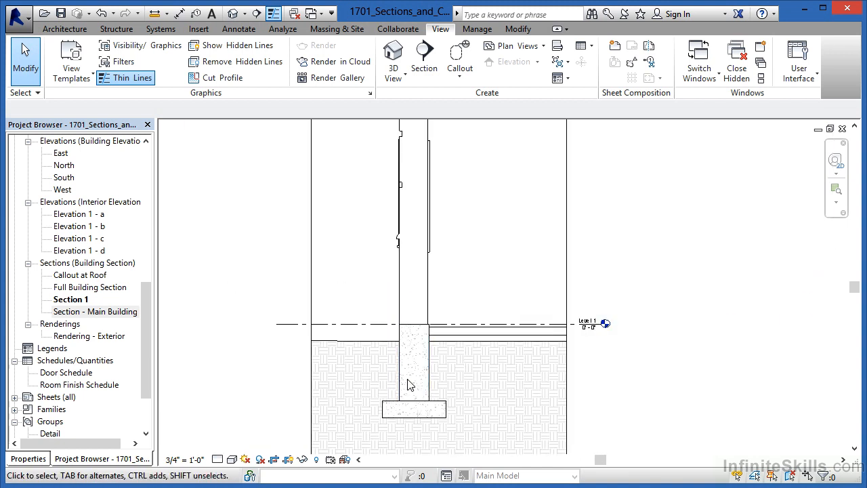
pyautogui.click(217, 460)
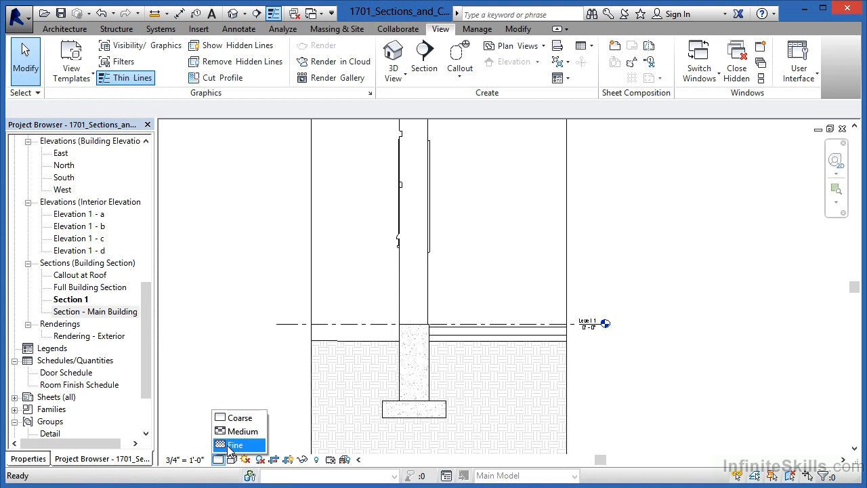
pyautogui.click(231, 445)
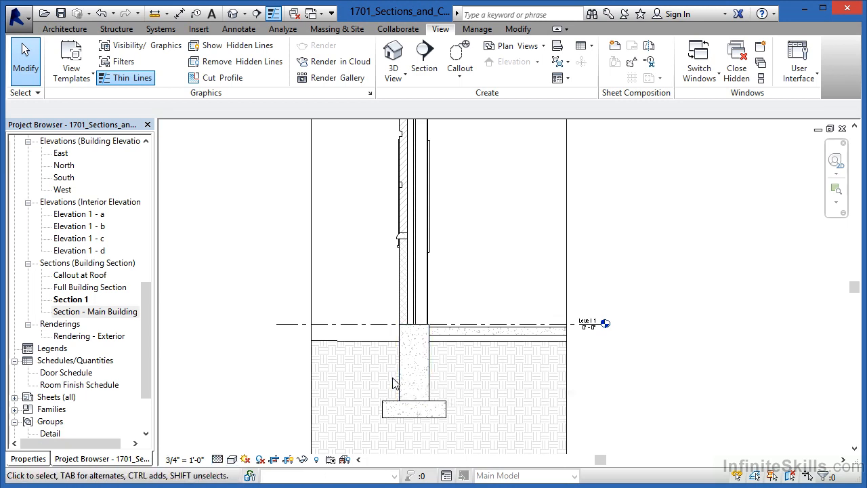
pyautogui.scroll(3, 420, 317)
pyautogui.scroll(2, 416, 322)
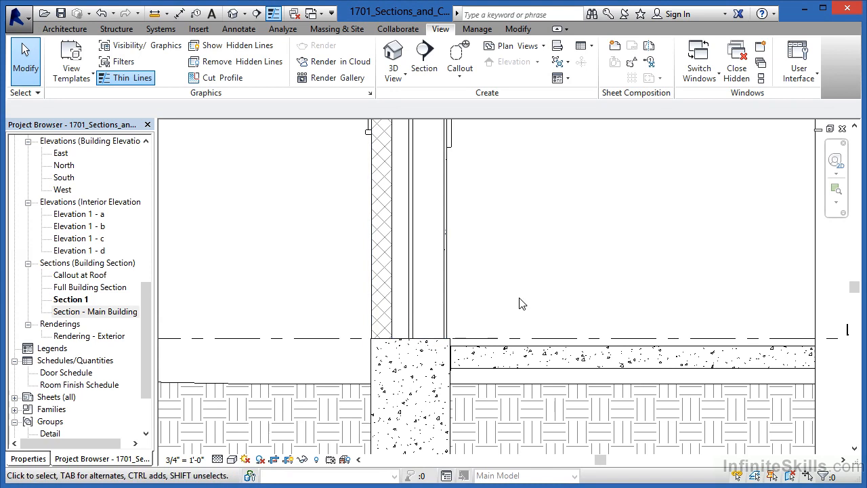
pyautogui.scroll(-6, 522, 301)
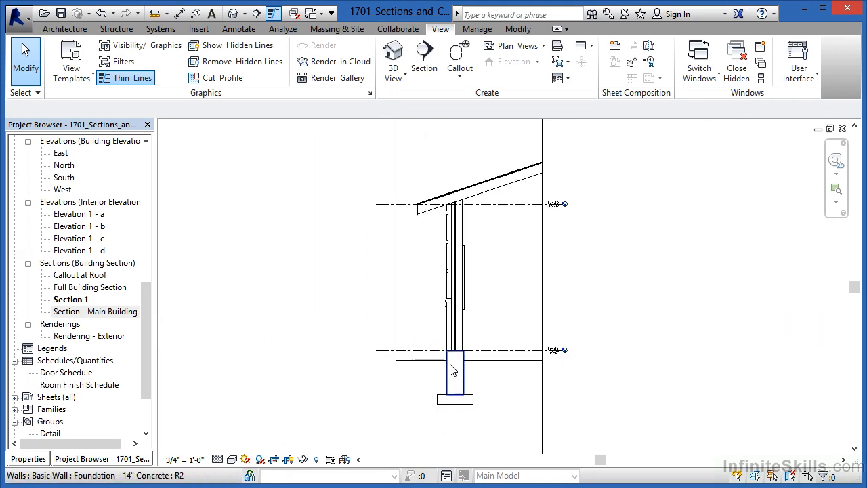
pyautogui.scroll(1, 494, 298)
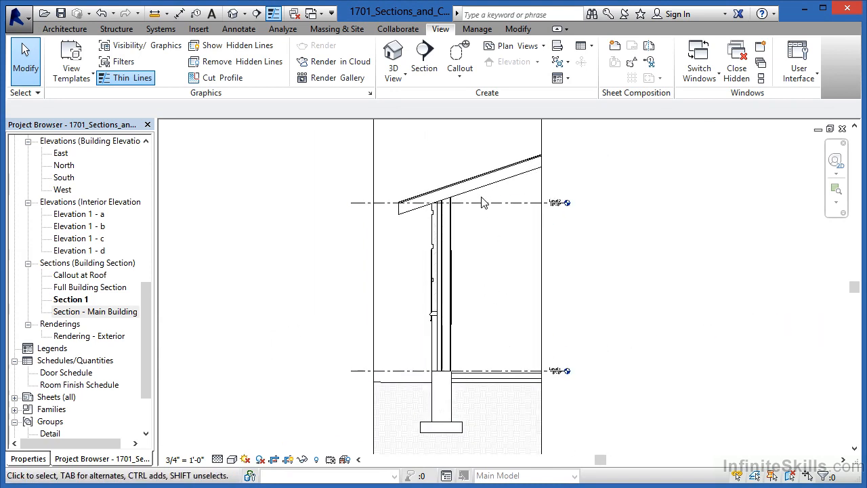
pyautogui.click(451, 178)
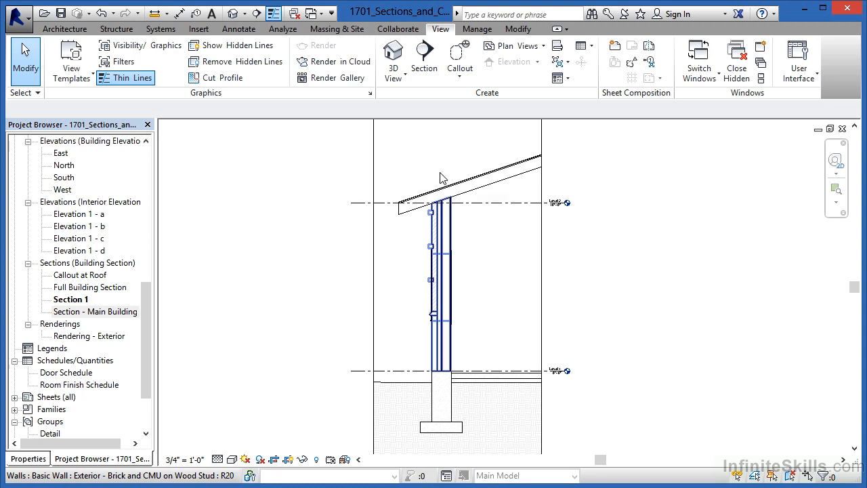
pyautogui.click(432, 182)
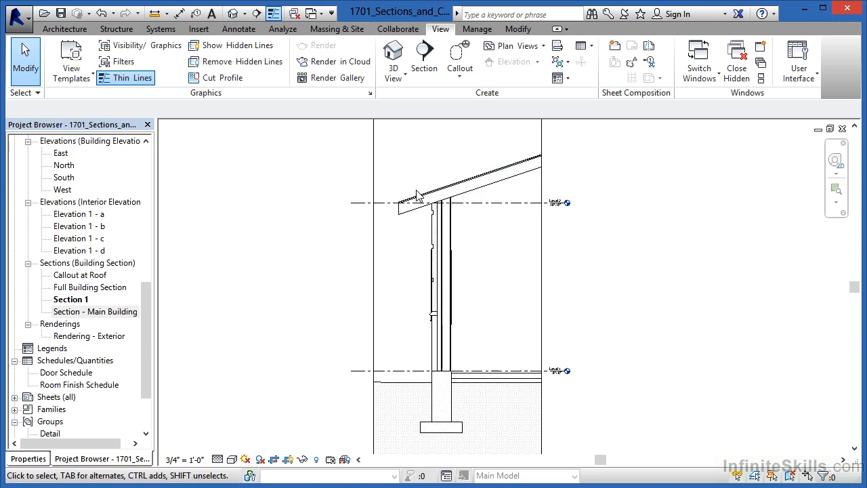
pyautogui.click(441, 214)
pyautogui.click(450, 194)
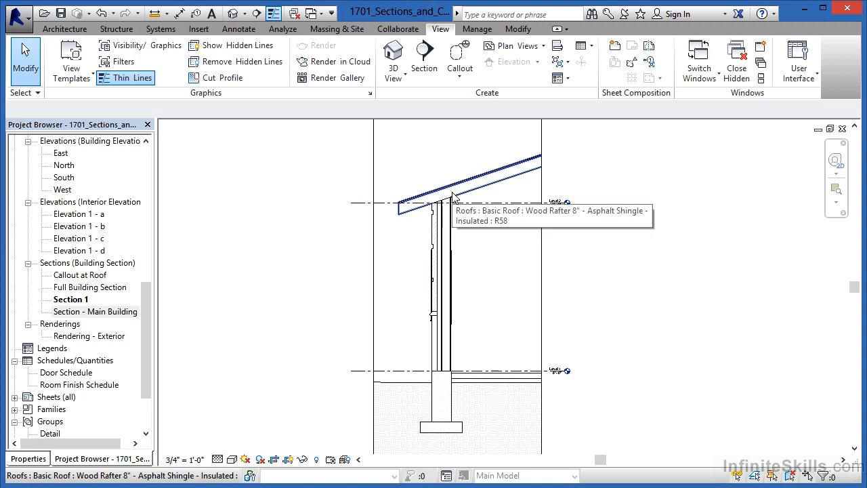
# Draw a rectangular callout around the junction of the exterior wall and the sloped roof in the section view
pyautogui.click(460, 57)
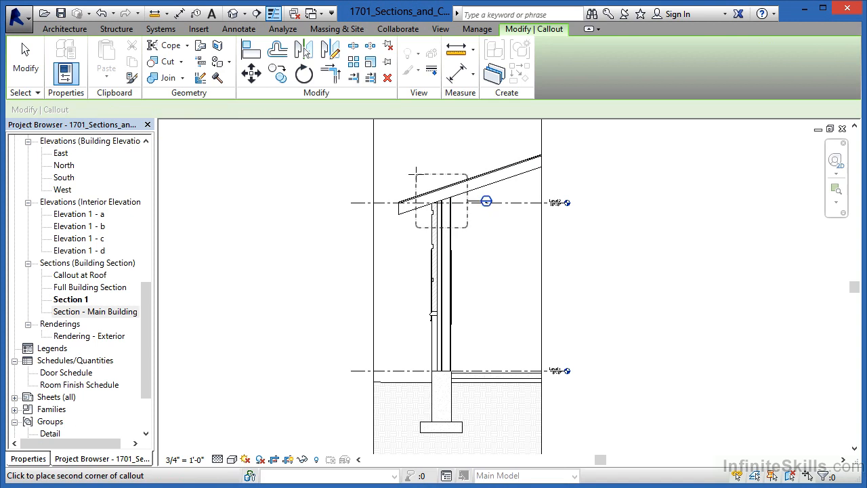
pyautogui.click(416, 174)
pyautogui.press('Escape')
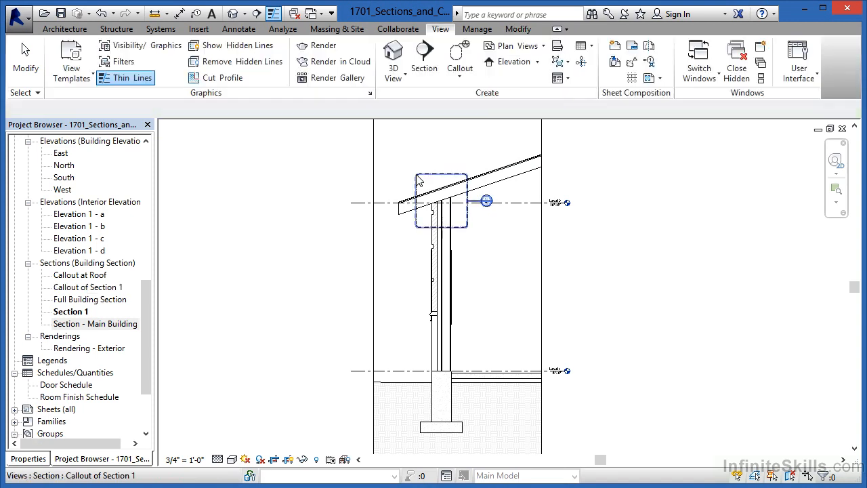
# Open the view of the new wall-to-roof callout from its callout bubble
pyautogui.scroll(3, 447, 171)
pyautogui.scroll(2, 479, 205)
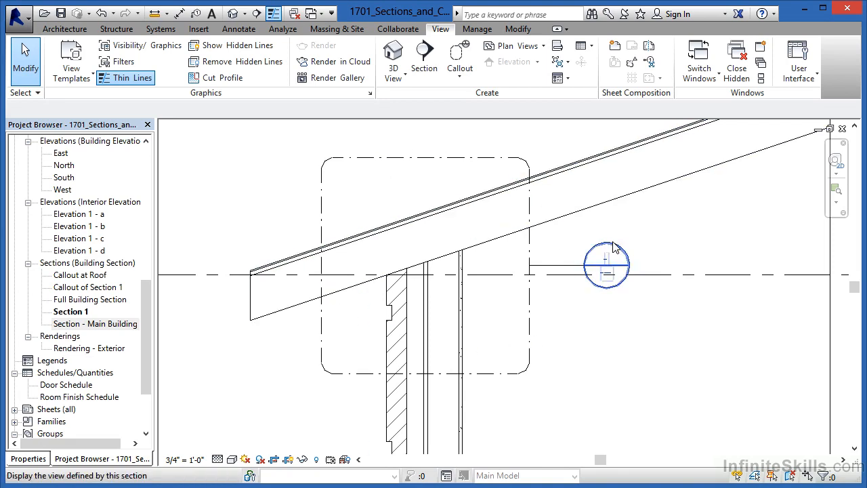
pyautogui.scroll(1, 612, 250)
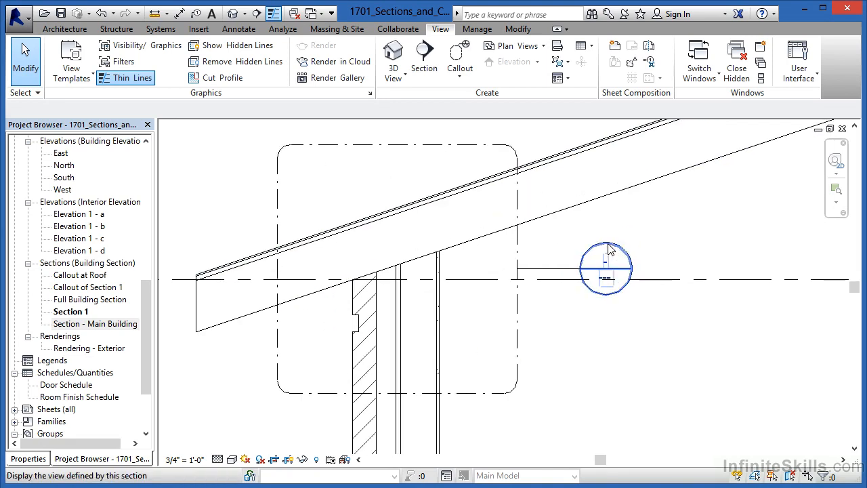
pyautogui.doubleClick(608, 250)
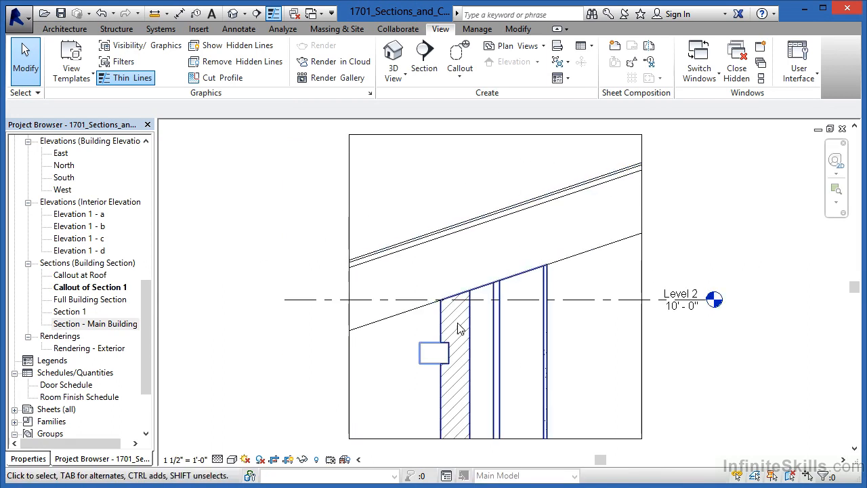